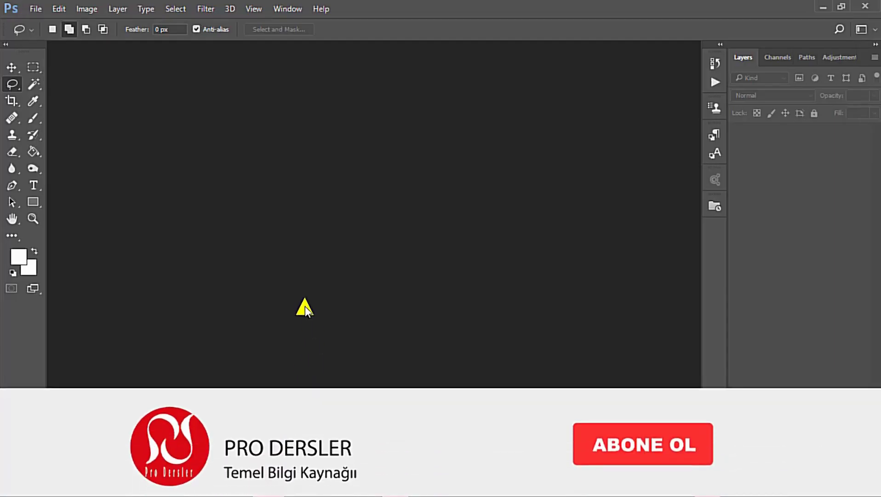
- Open the portrait 0 and galaxy image indir together from the FACE LOGO folder
left_click(35, 9)
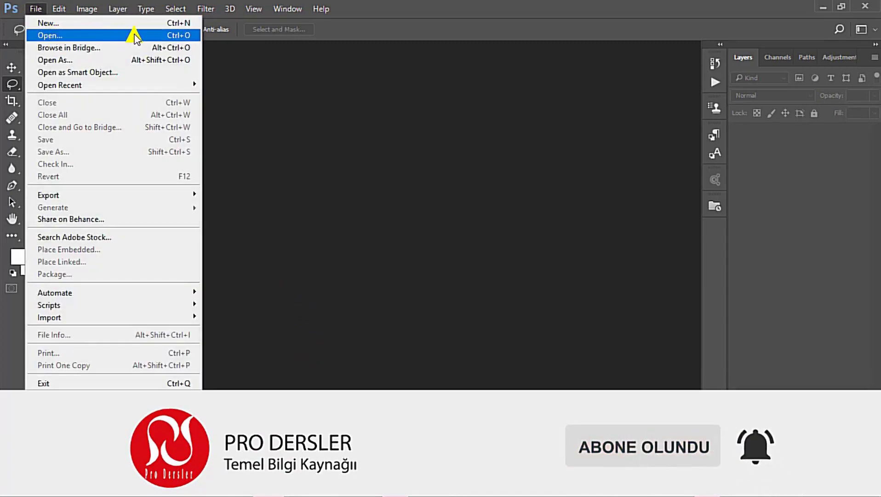
left_click(134, 35)
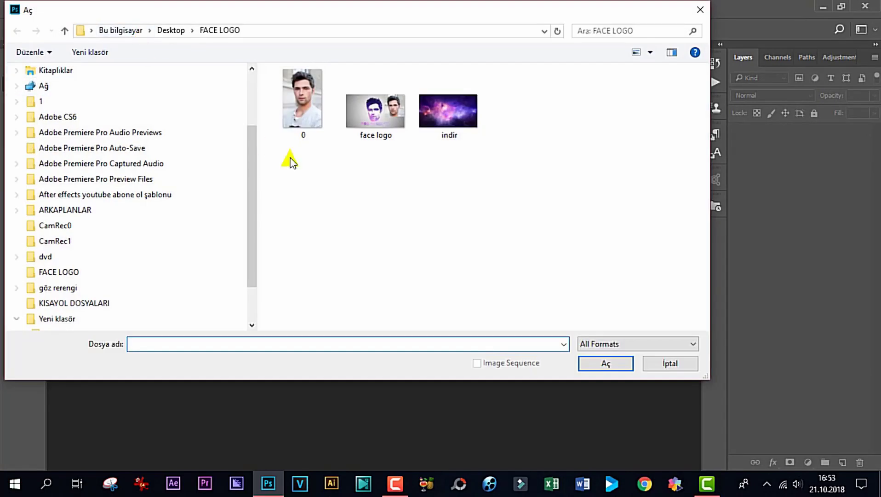
left_click(312, 120)
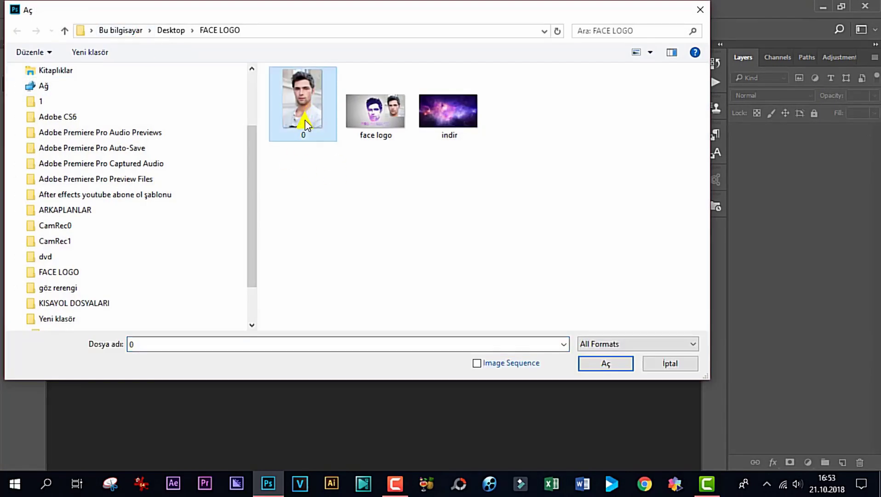
key("ctrl")
left_click(472, 126, "ctrl")
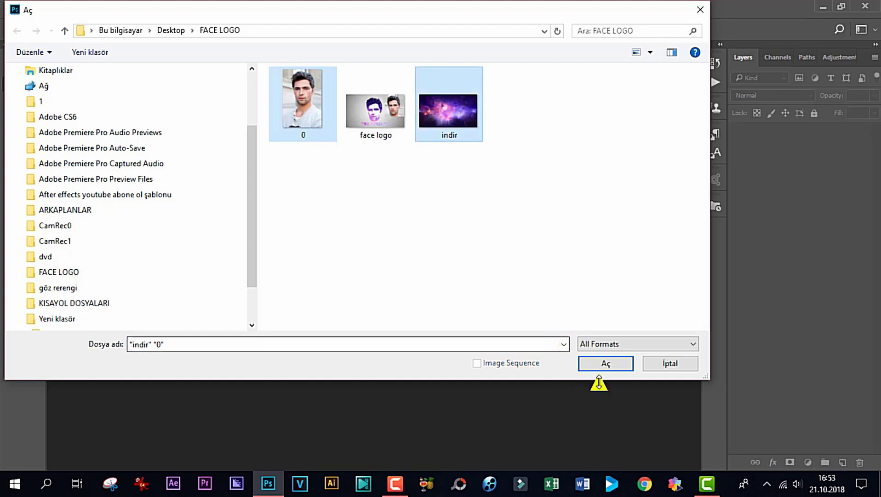
left_click(608, 364)
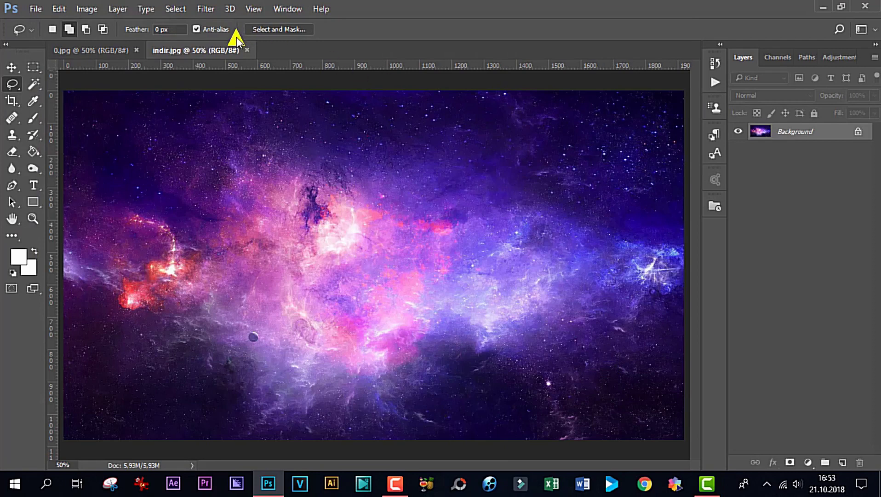
- Make the 0.jpg portrait the active document
left_click(114, 52)
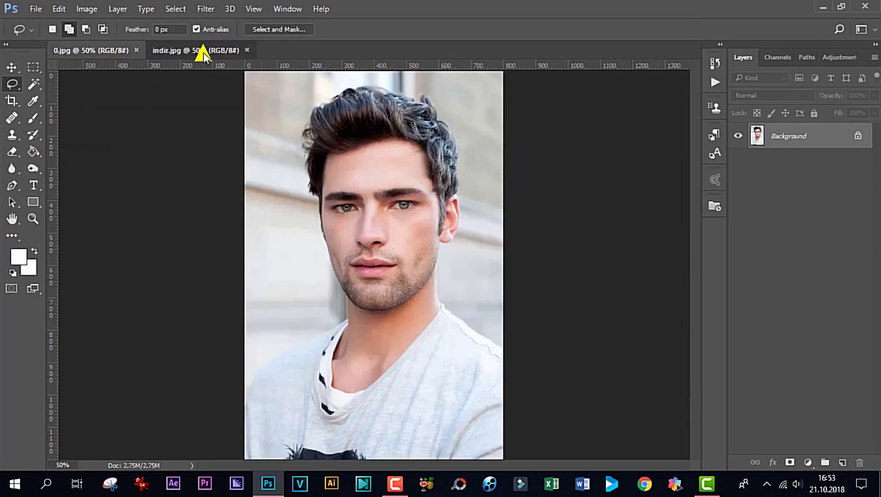
left_click(203, 52)
left_click(108, 50)
left_click(179, 51)
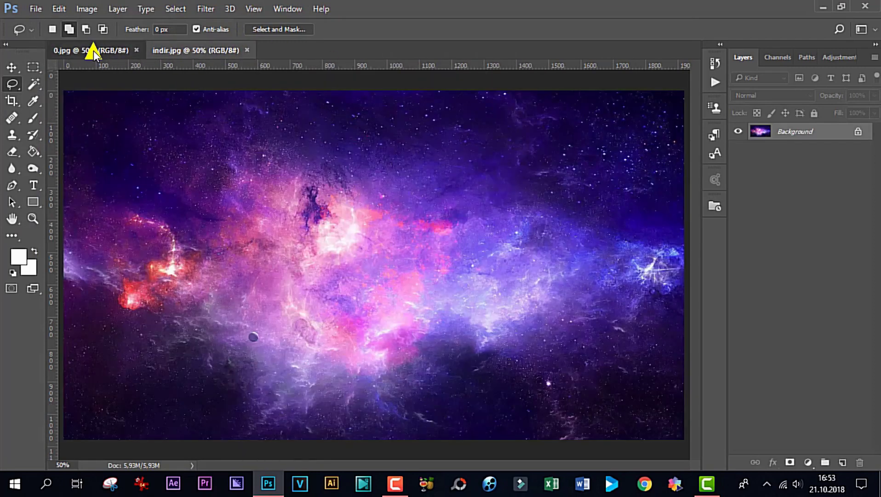
left_click(94, 50)
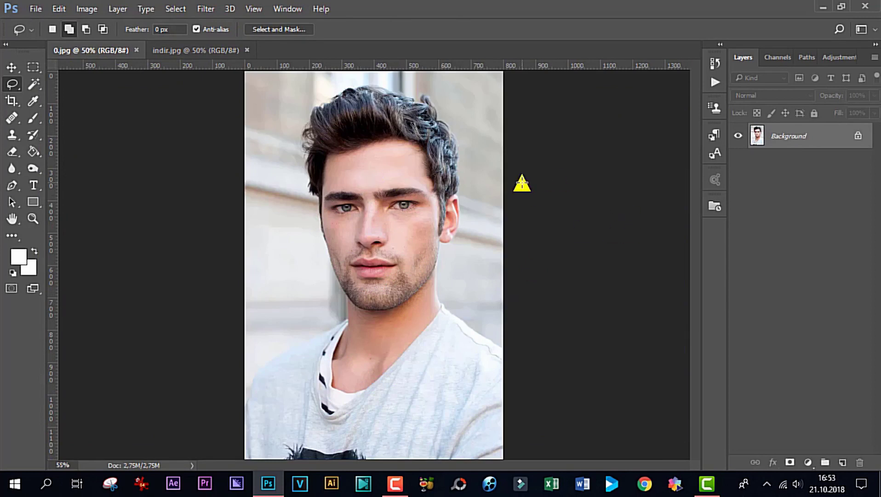
- Zoom into the portrait and pan it slightly with the Move tool
scroll(414, 138, "up", 3)
scroll(376, 127, "up", 1)
left_click(12, 67)
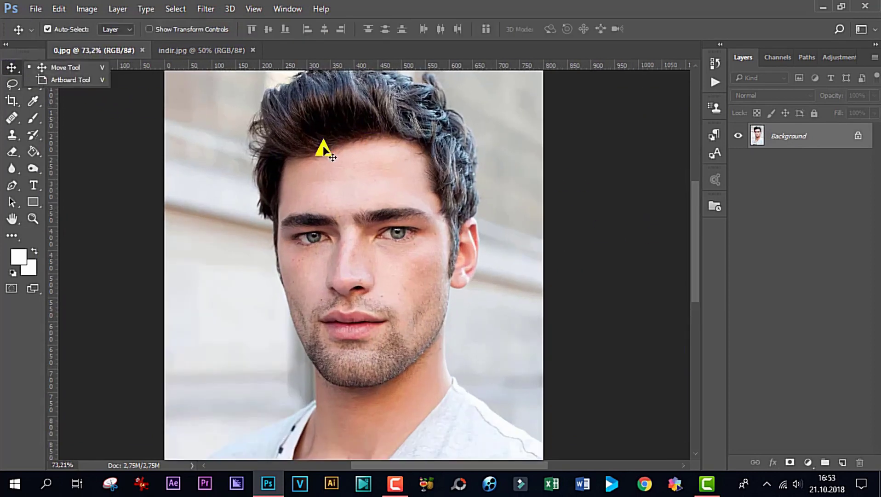
left_click_drag(692, 250, 693, 240)
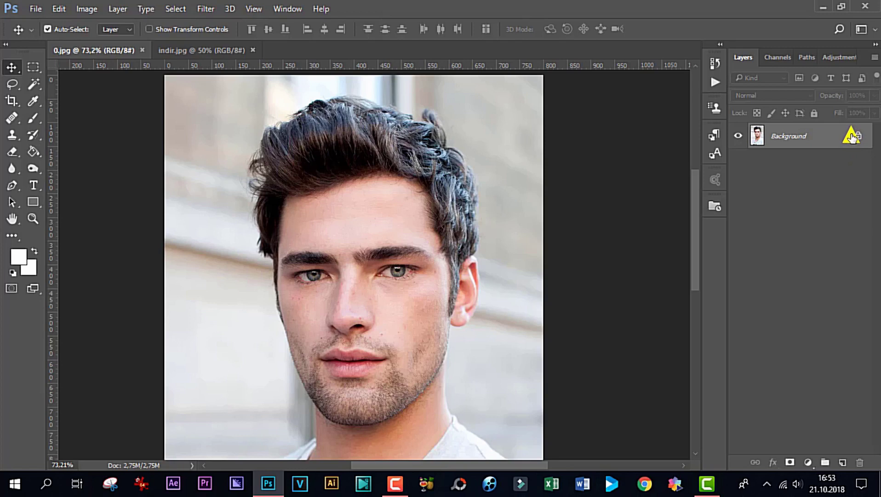
- Convert the portrait's locked Background into an editable layer named Layer 0
double_click(855, 145)
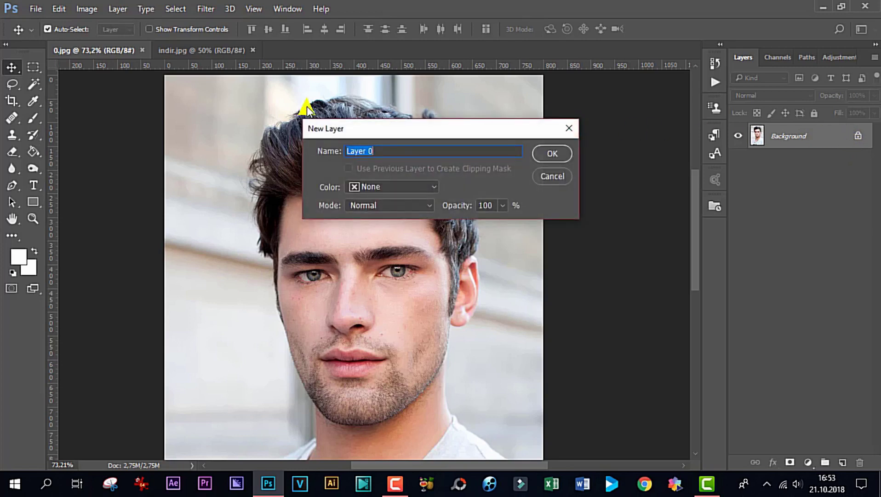
left_click(552, 155)
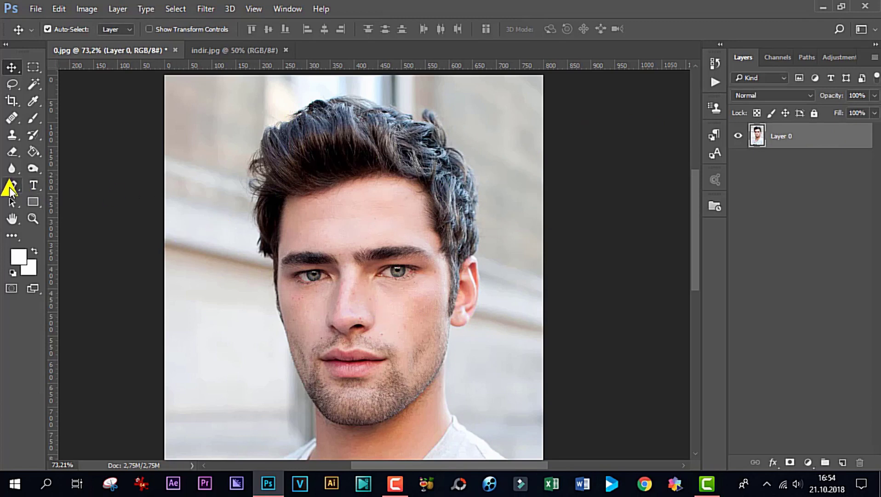
left_click(14, 85)
right_click(14, 86)
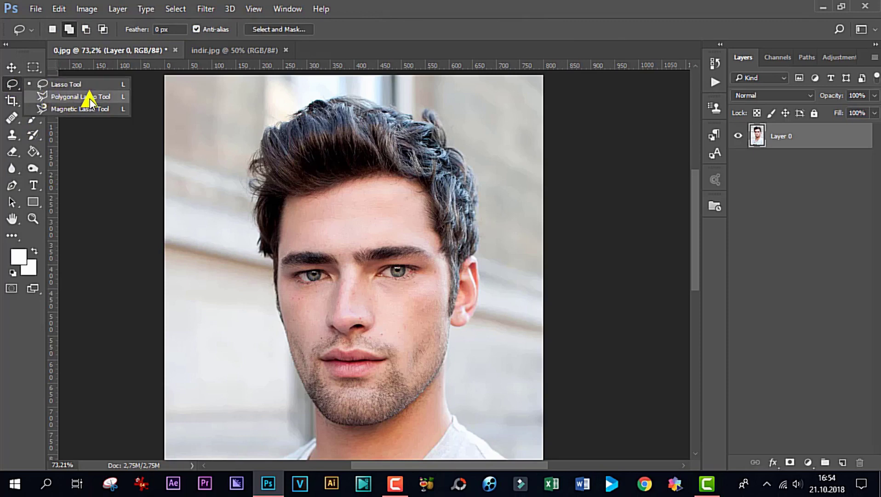
- Lasso around the man's head and hair, then copy the selection to new Layer 1
left_click(62, 84)
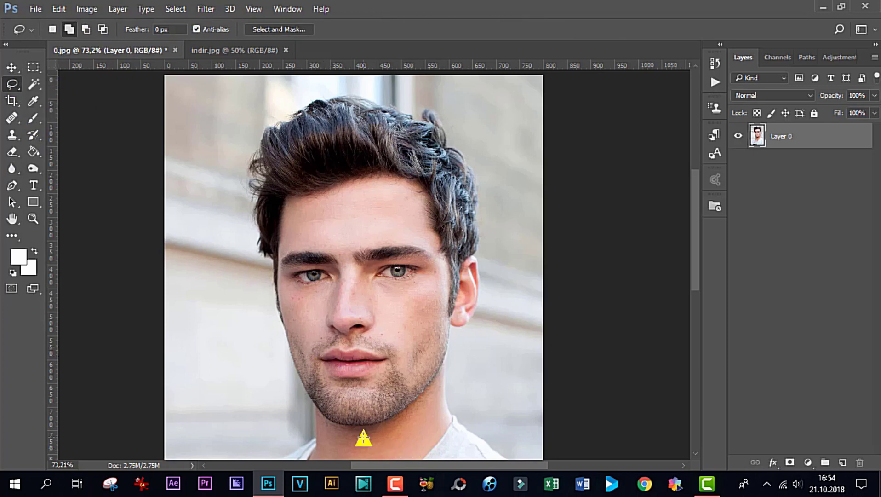
left_click_drag(357, 435, 446, 376)
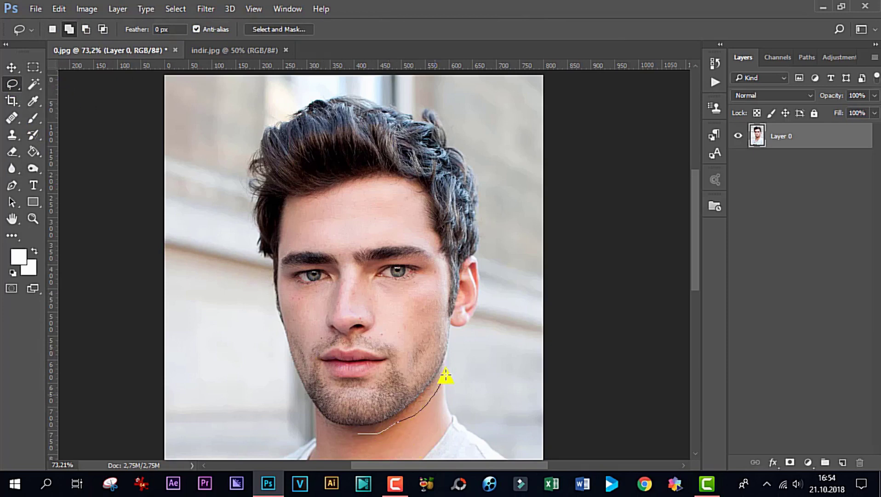
mouse_move(488, 291)
left_mouse_down()
mouse_move(486, 202)
mouse_move(435, 111)
mouse_move(321, 91)
mouse_move(291, 103)
left_mouse_up()
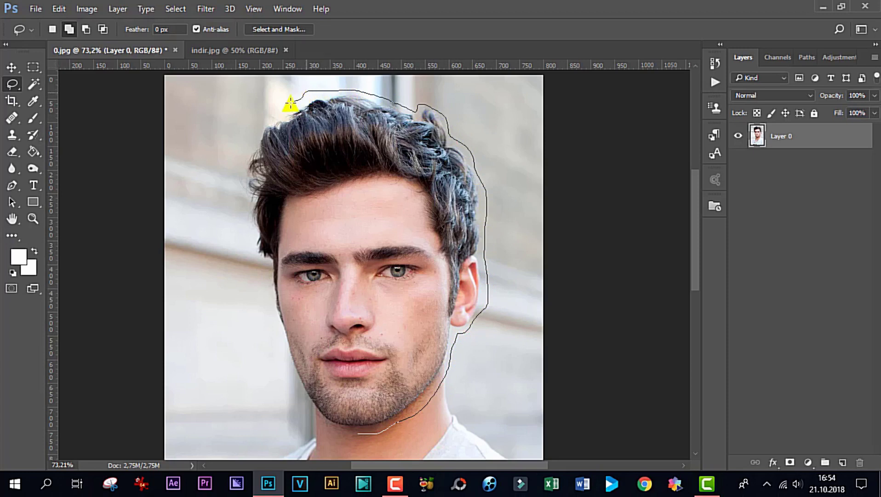
left_click_drag(248, 134, 240, 161)
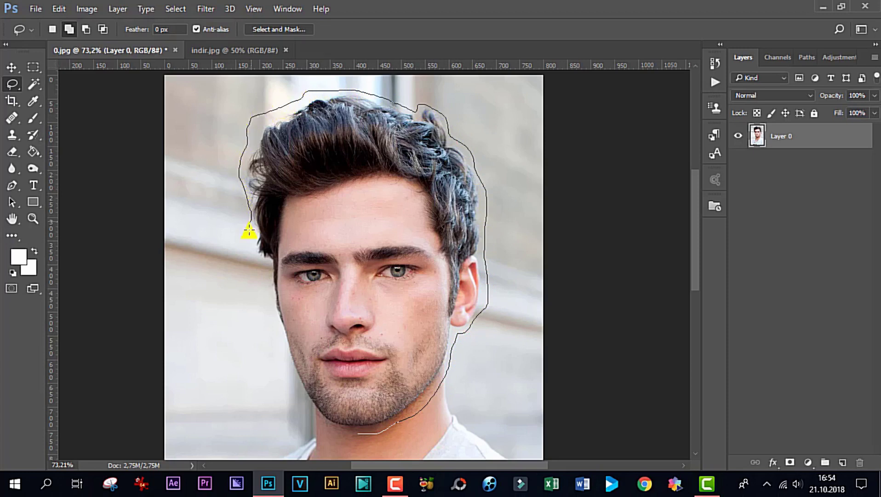
mouse_move(287, 365)
left_mouse_down()
mouse_move(315, 415)
mouse_move(348, 433)
mouse_move(374, 430)
left_mouse_up()
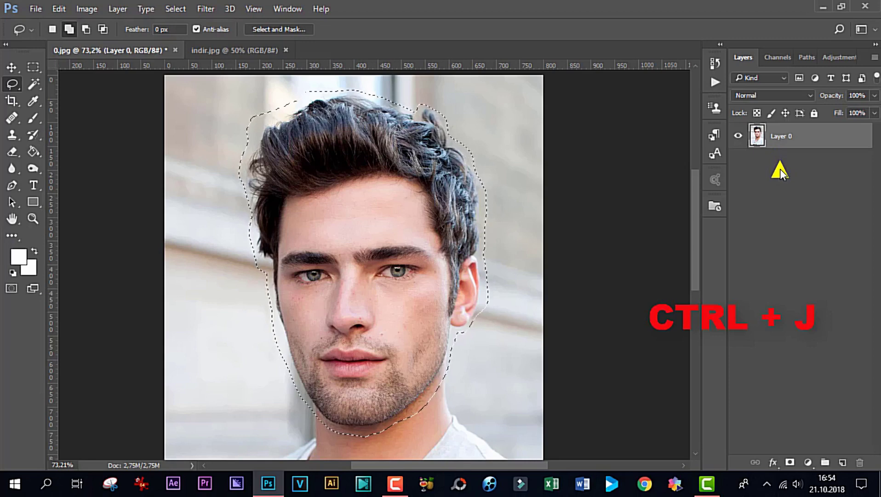
key("ctrl+j")
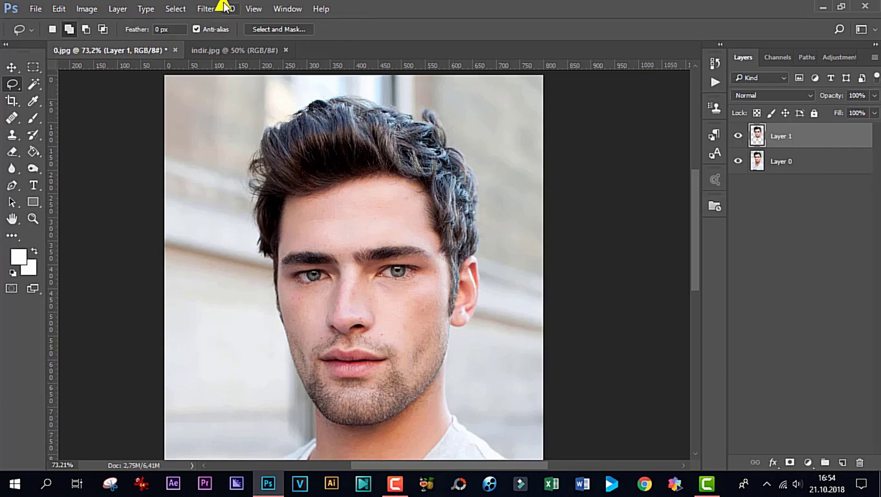
left_click(286, 9)
left_click(345, 266)
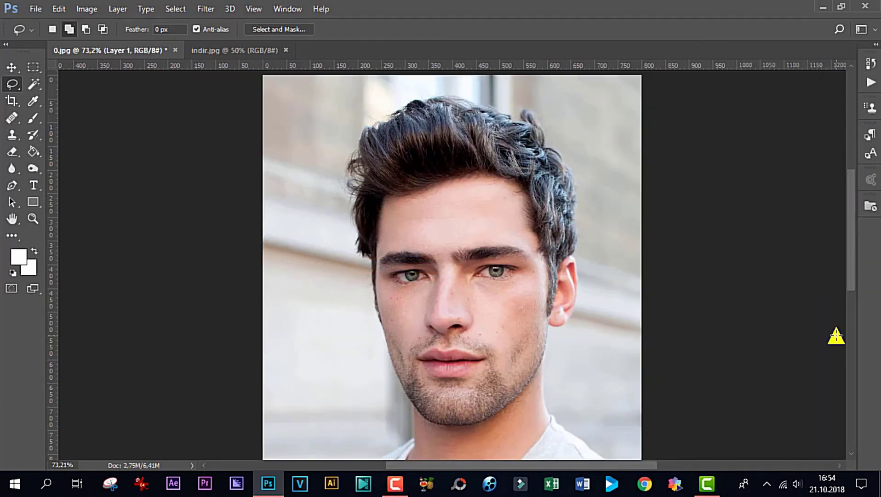
left_click(287, 8)
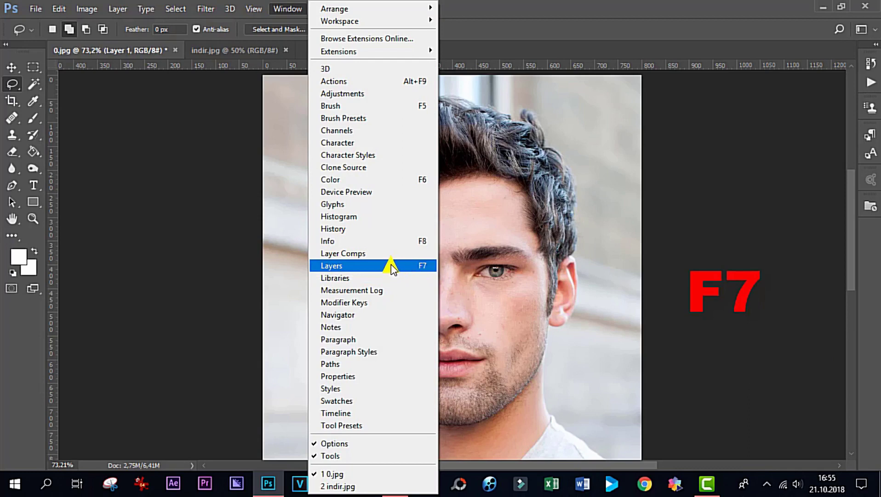
left_click(418, 267)
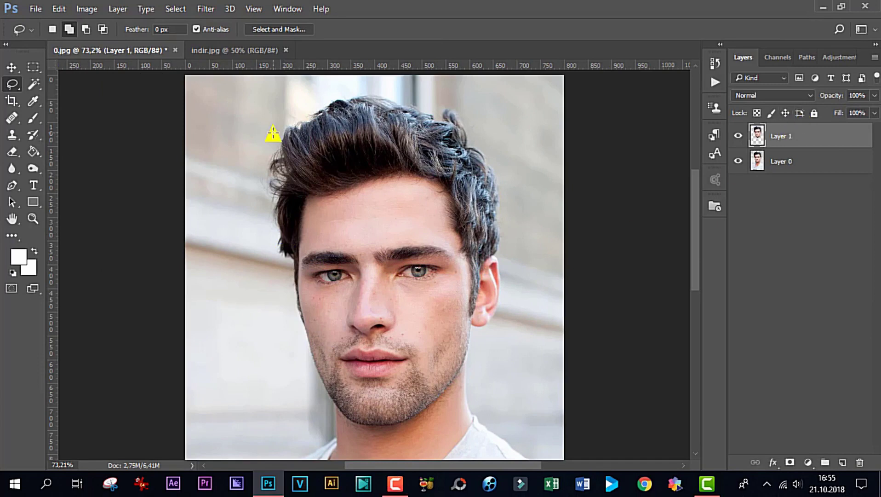
- Apply Threshold at level 127 to the cut-out head on Layer 1
left_click(87, 9)
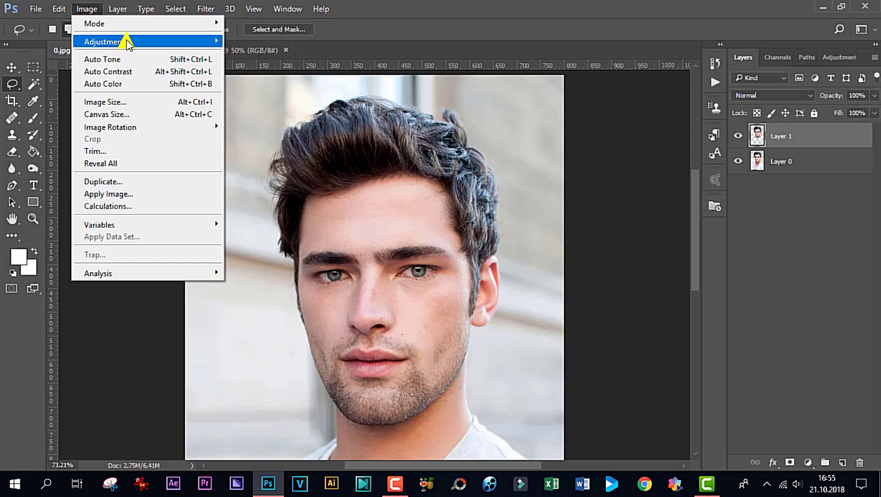
mouse_move(106, 42)
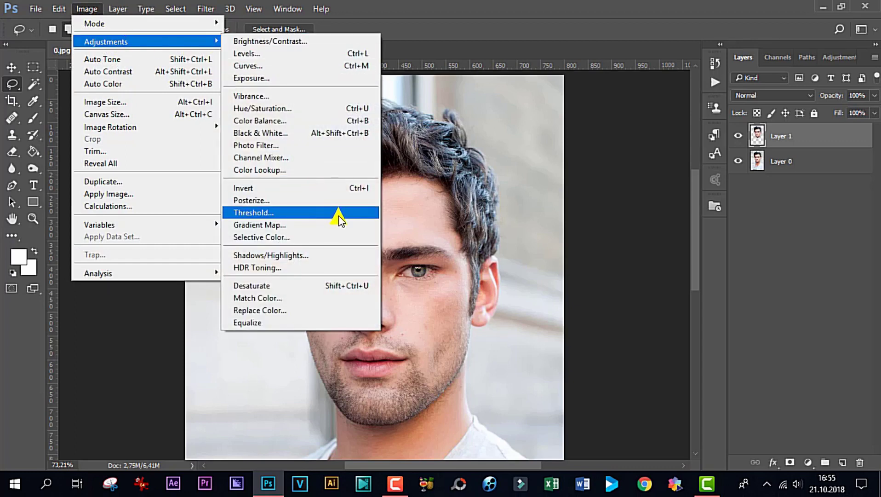
left_click(350, 214)
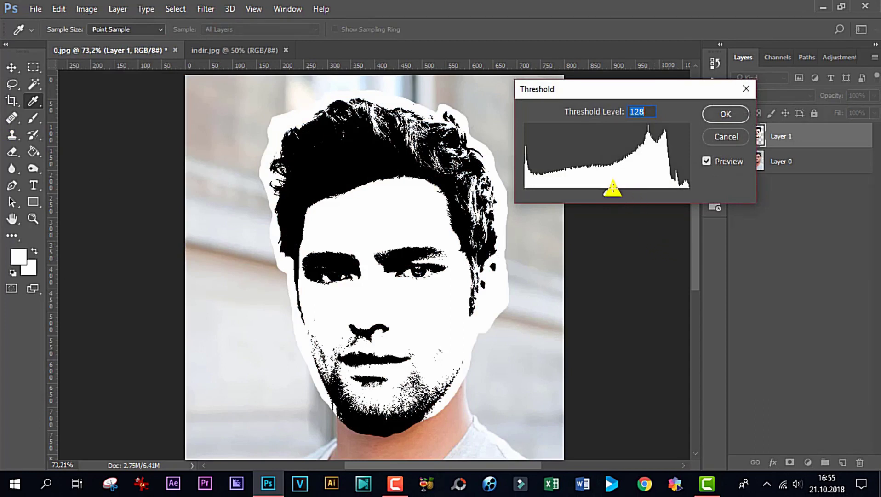
mouse_move(606, 194)
left_mouse_down()
mouse_move(630, 194)
mouse_move(634, 205)
mouse_move(518, 201)
mouse_move(675, 210)
mouse_move(589, 199)
mouse_move(606, 200)
left_mouse_up()
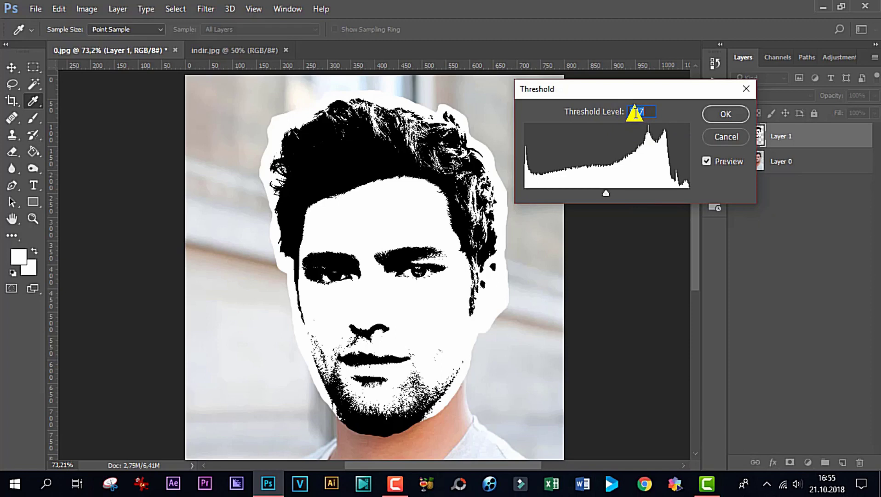
left_click(726, 115)
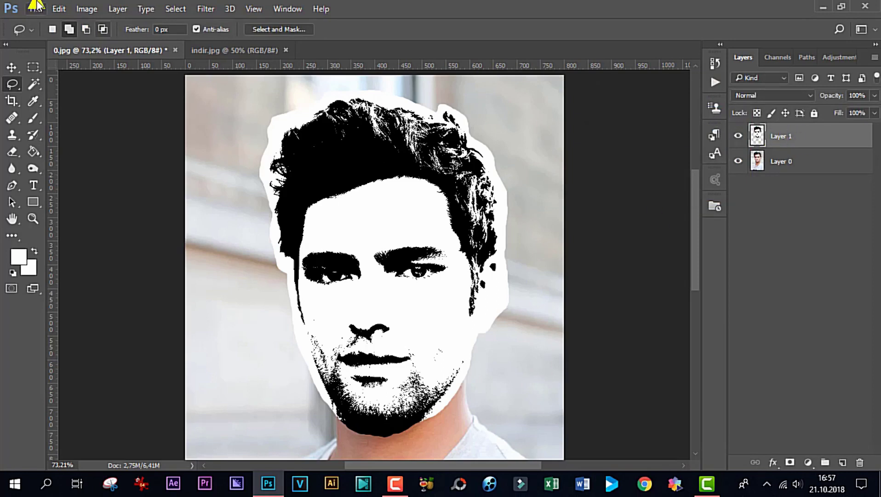
- Use Color Range at fuzziness 40, sampling the black hair, to select the dark areas
left_click(175, 8)
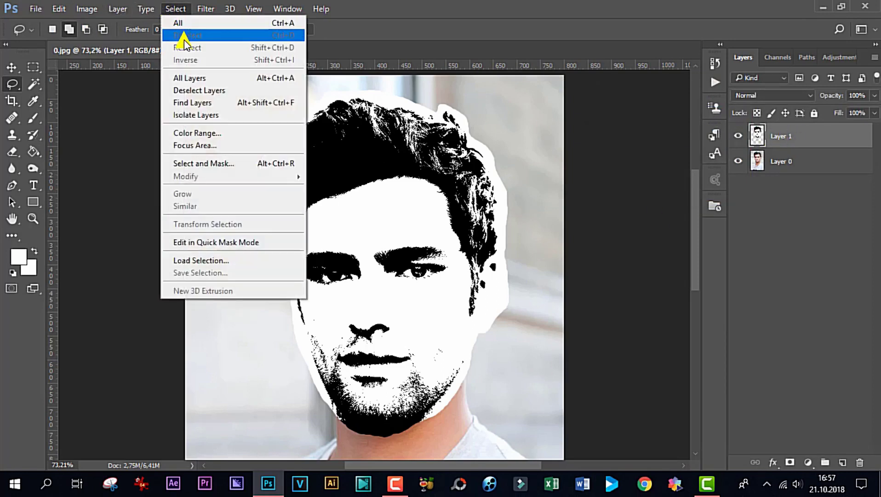
left_click(259, 135)
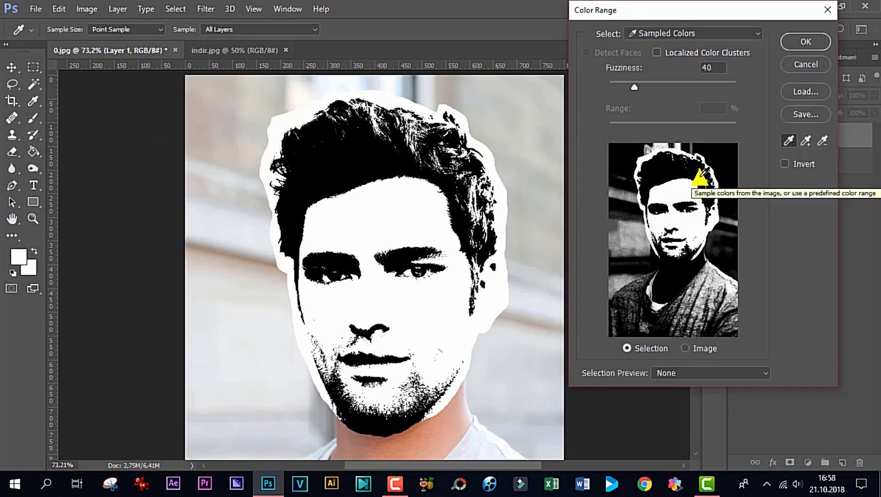
left_click(703, 171)
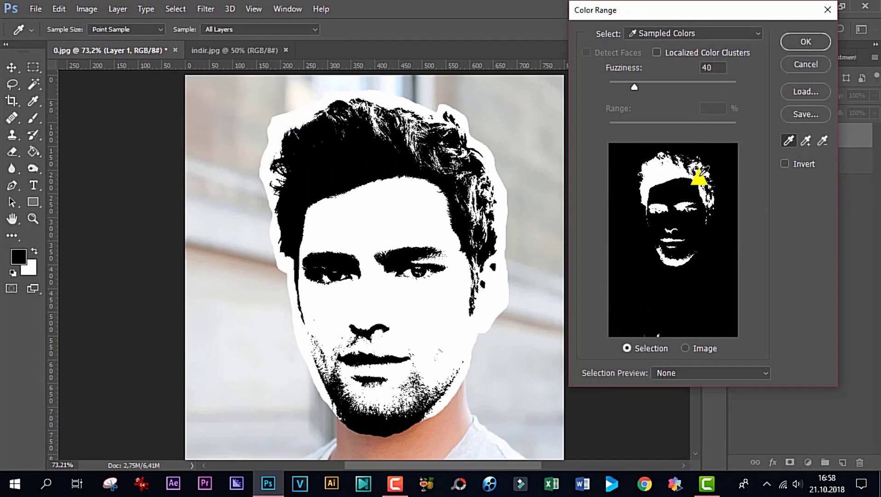
left_click(803, 43)
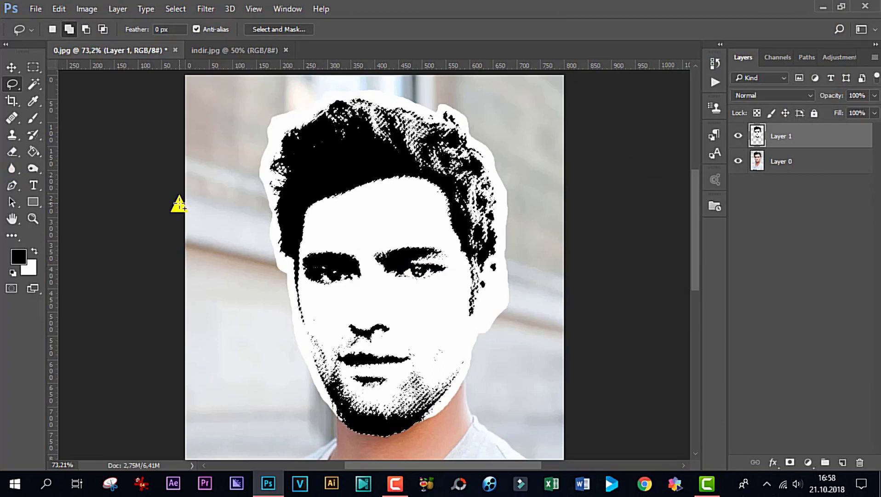
- Create a new 1920×1080 px white document, Untitled-1
left_click(36, 9)
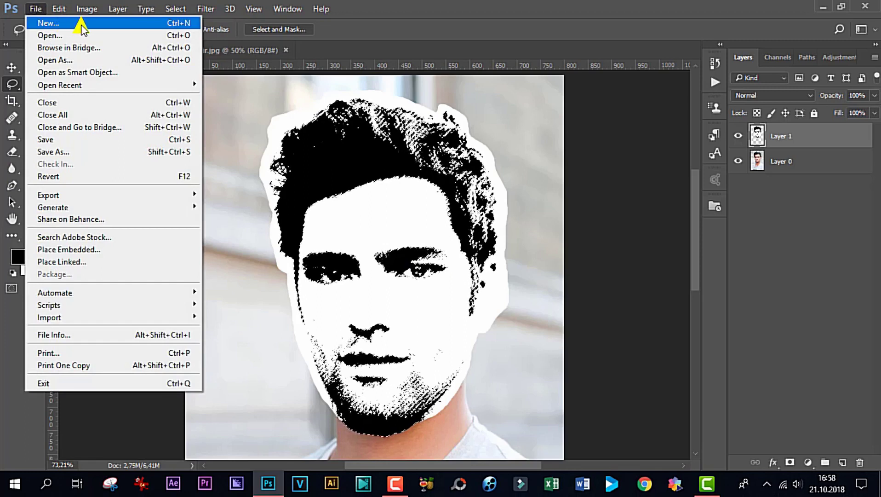
left_click(111, 24)
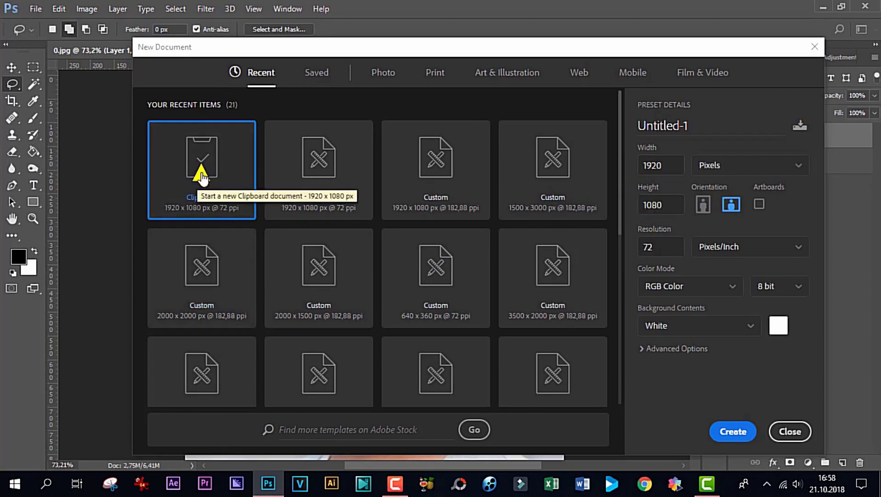
left_click(735, 431)
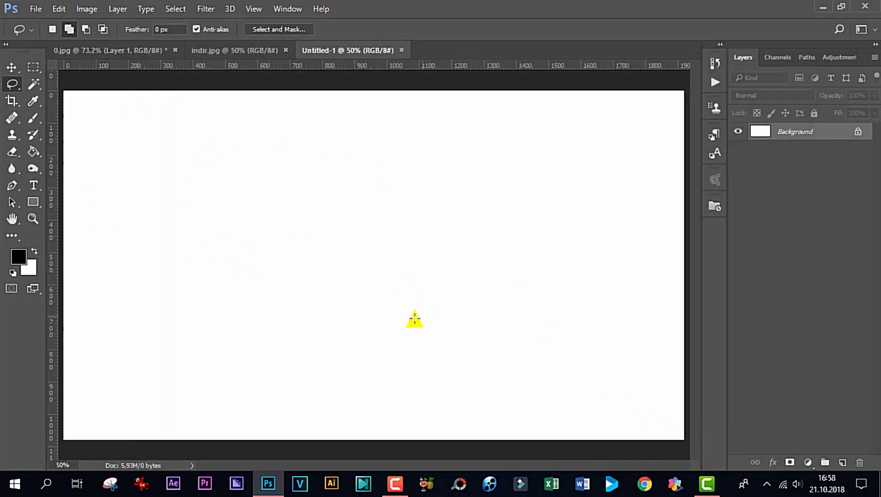
- Unlock the Background as Layer 0 and add a black-to-white Gradient fill layer
double_click(825, 133)
left_click(553, 154)
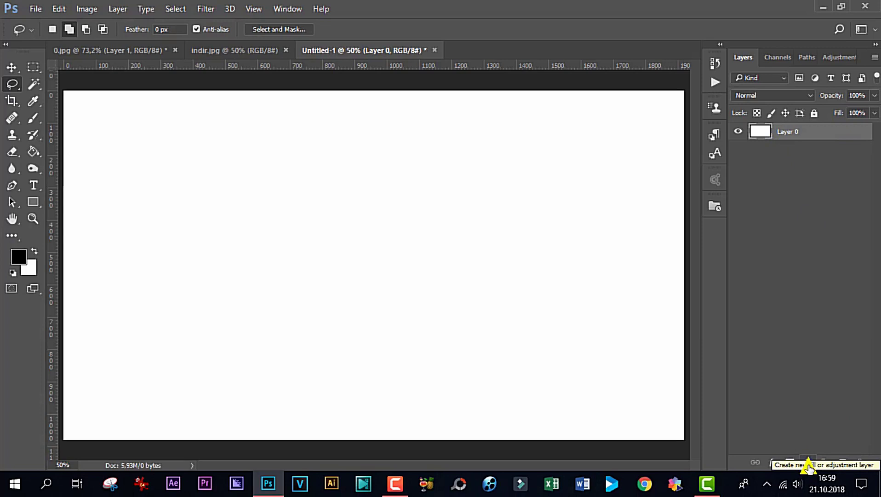
left_click(808, 462)
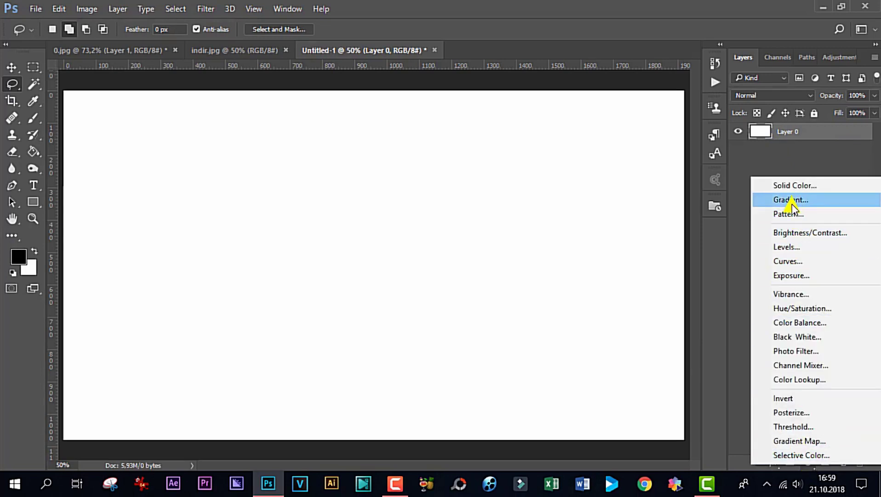
left_click(843, 202)
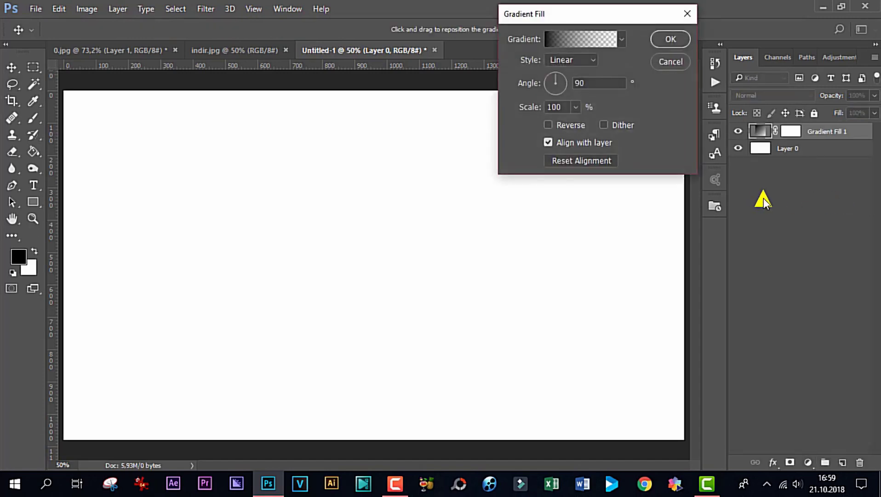
left_click(621, 39)
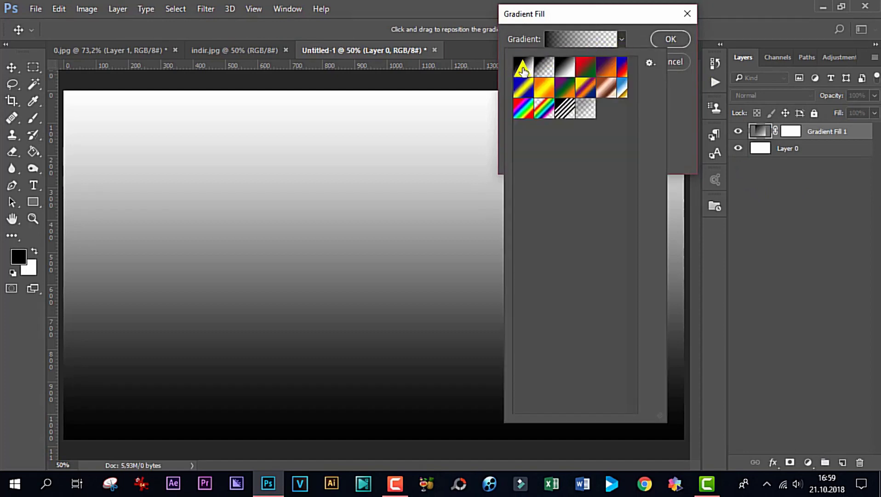
left_click(522, 67)
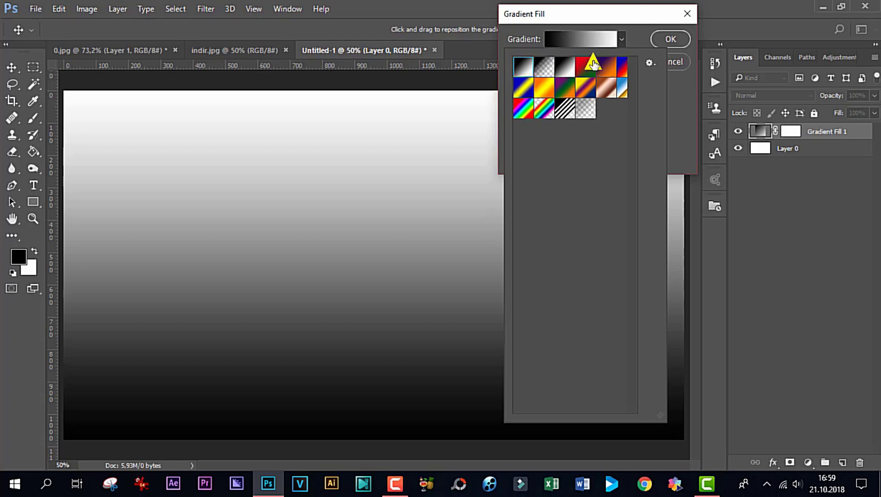
left_click(687, 116)
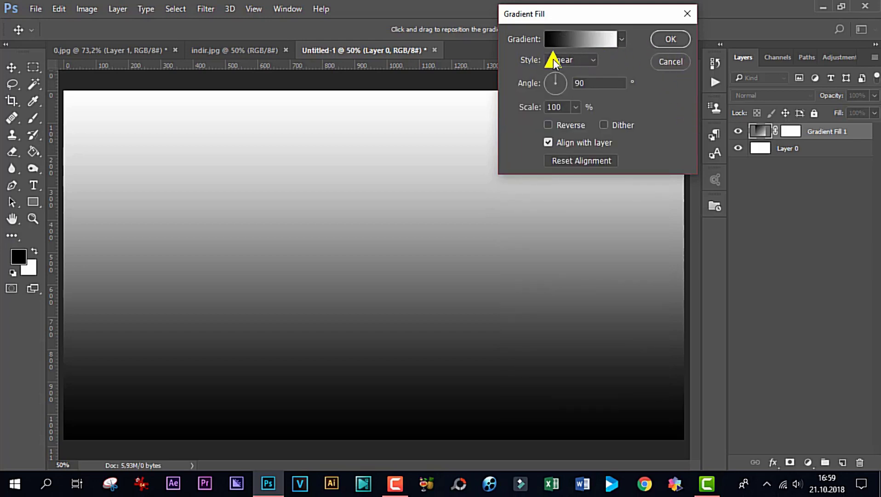
- Make the gradient Radial at 385% scale, reversed for a light centre
left_click(596, 58)
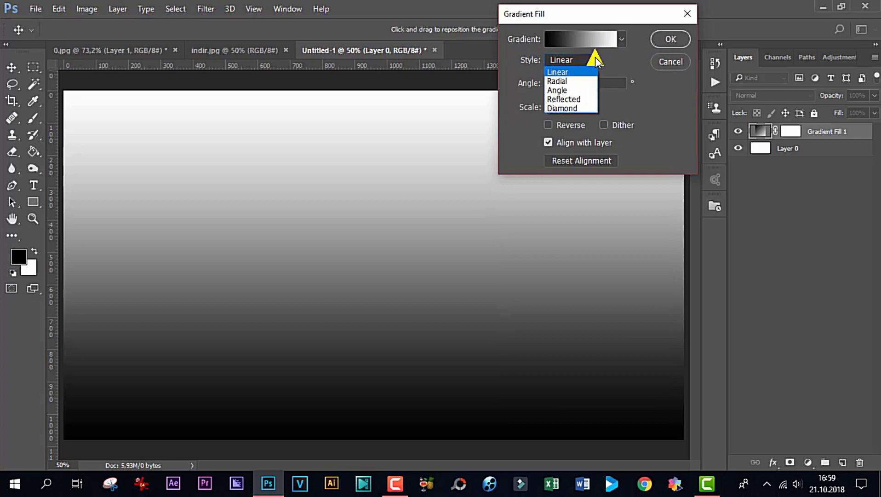
left_click(568, 82)
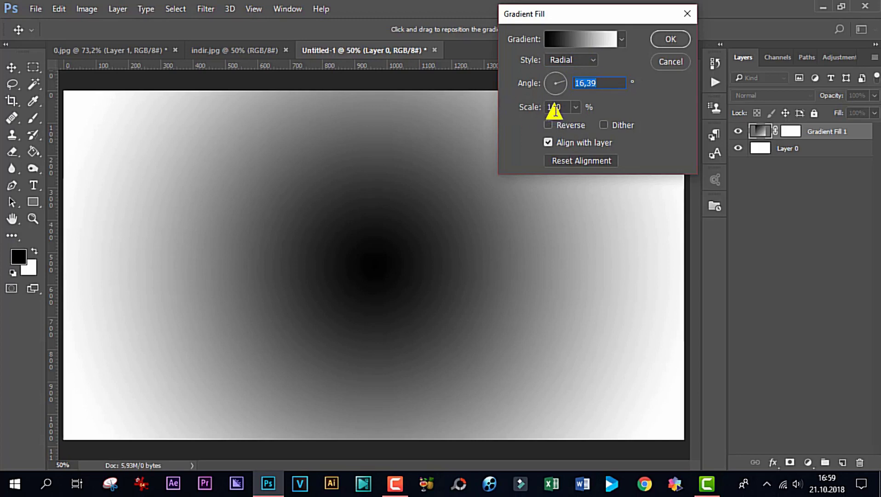
left_click(577, 108)
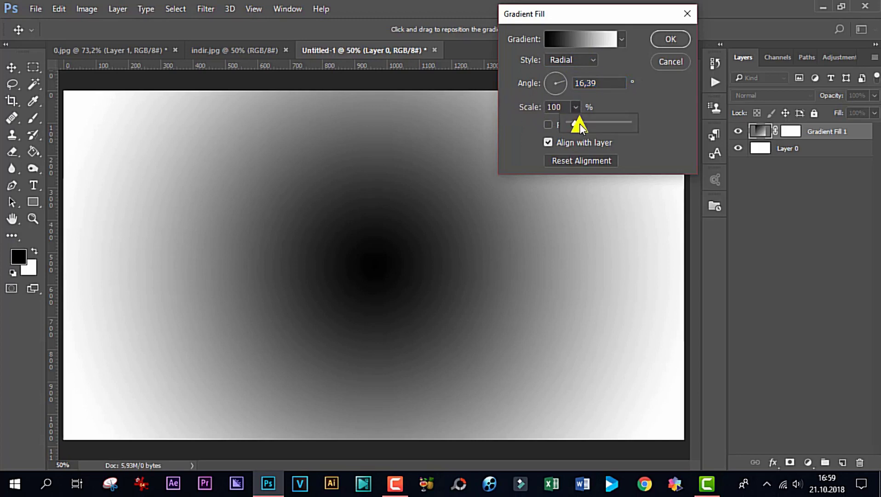
left_click_drag(576, 125, 592, 126)
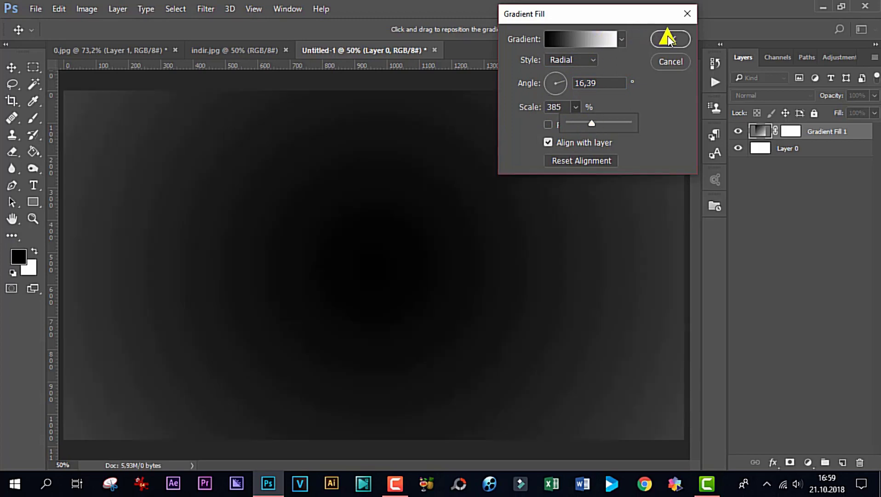
left_click(668, 38)
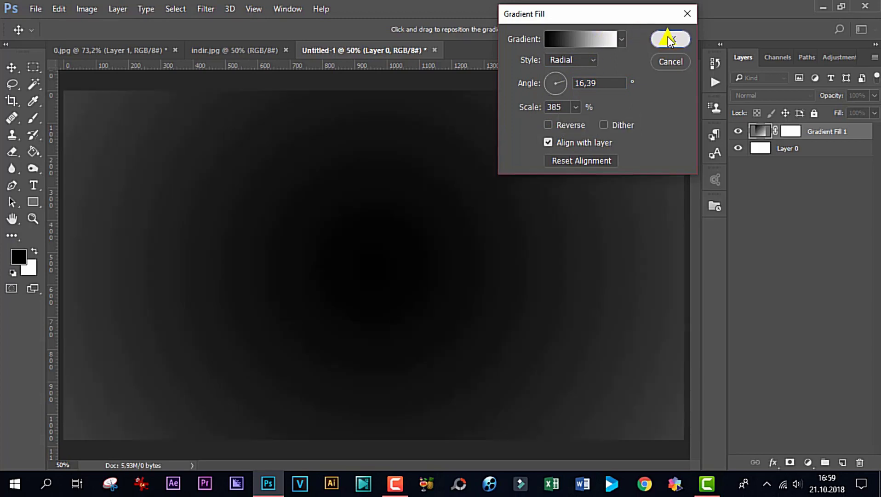
left_click(548, 125)
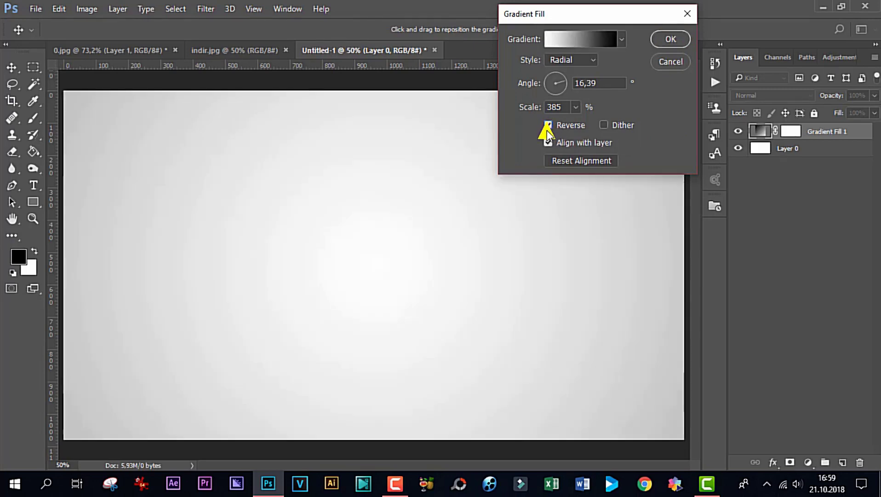
left_click(671, 40)
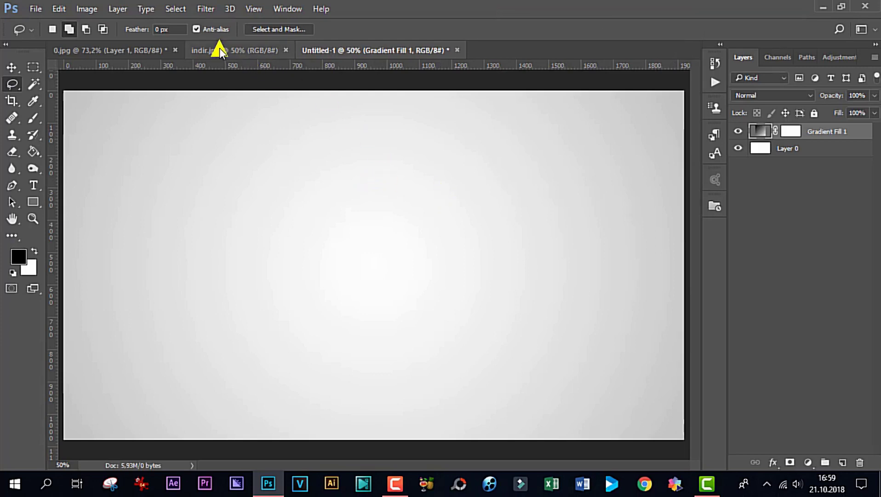
- Move the threshold face Layer 1 into Untitled-1 and nudge it upward with Shift+Up
left_click(126, 48)
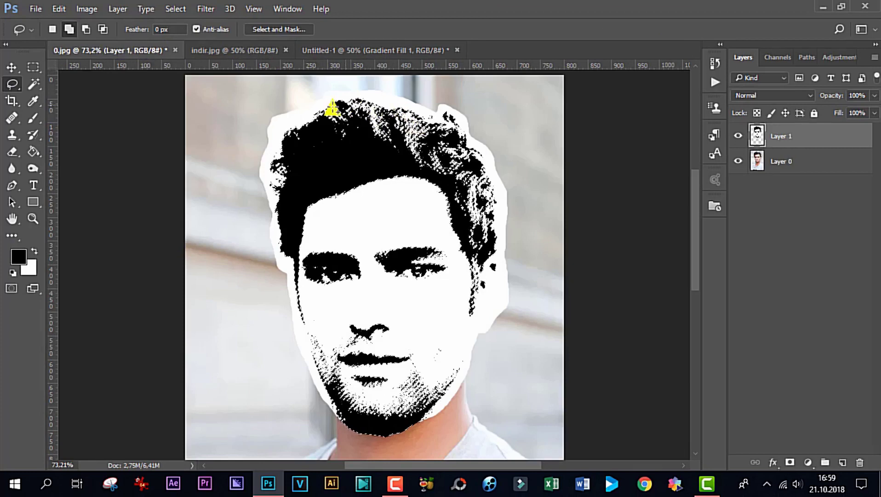
left_click(11, 68)
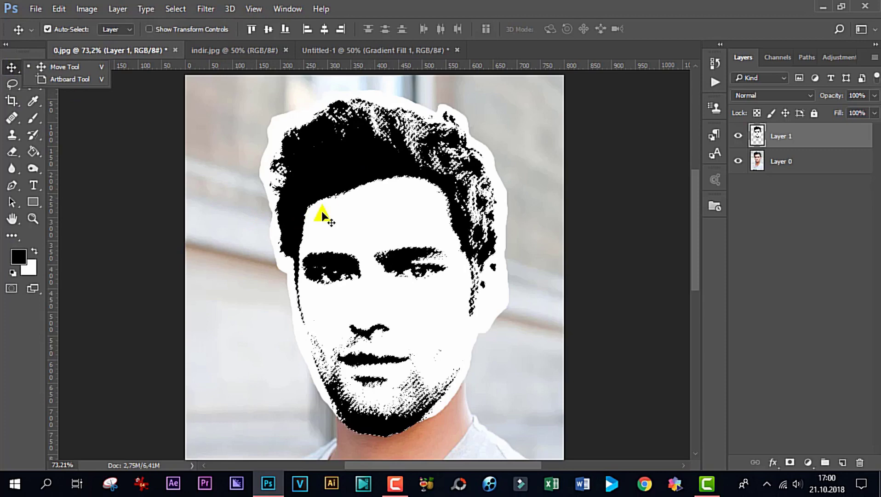
mouse_move(361, 154)
left_mouse_down()
mouse_move(459, 116)
mouse_move(421, 242)
mouse_move(296, 206)
mouse_move(167, 211)
mouse_move(408, 279)
mouse_move(322, 176)
mouse_move(305, 183)
mouse_move(315, 116)
mouse_move(343, 41)
mouse_move(355, 194)
left_mouse_up()
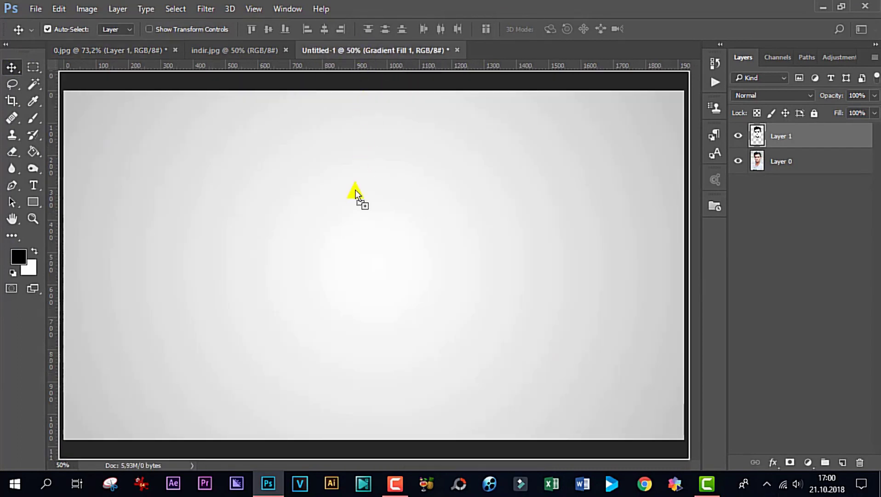
left_click_drag(341, 229, 342, 229)
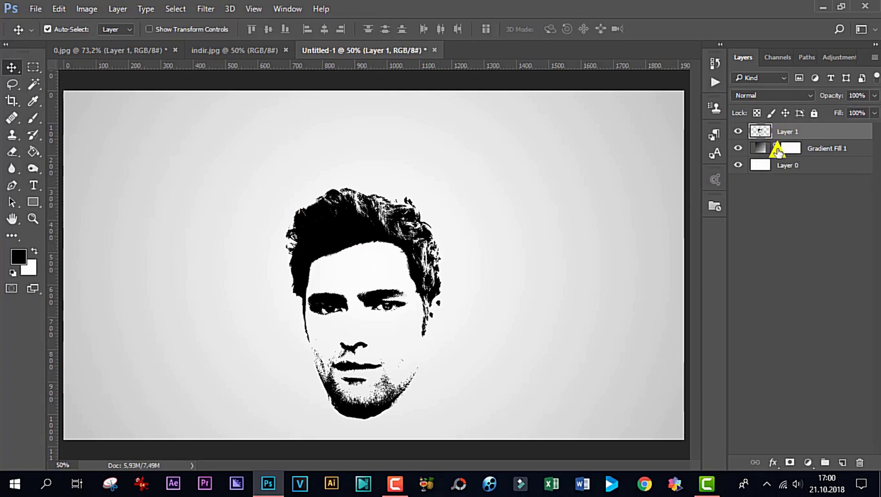
key("shift+Up")
key("shift+Up")
key("shift+Up")
key("shift+Up")
key("shift+Up")
key("shift+Up")
key("shift+Up")
key("shift+Up")
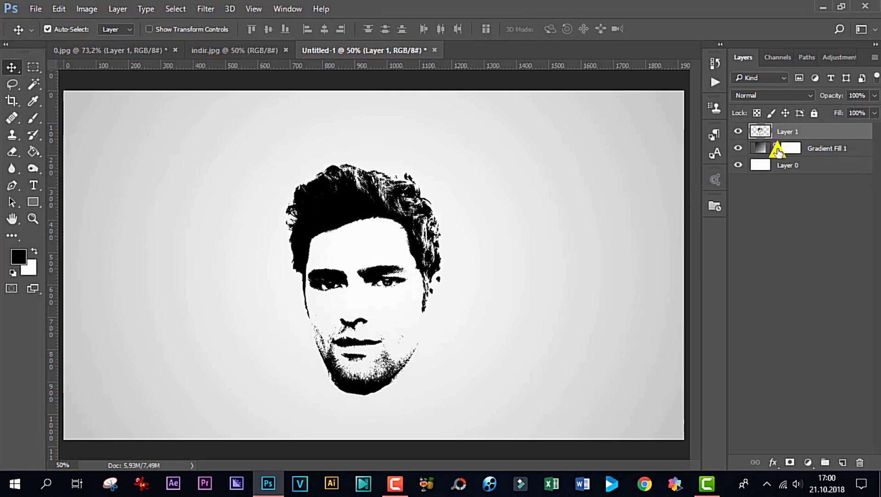
key("shift+Up")
key("shift+Up")
key("shift+Up")
key("shift+Up")
key("shift+Up")
key("shift+Up")
key("shift+Up")
key("shift+Up")
key("shift+Up")
key("shift+Up")
key("shift+Up")
key("shift+Up")
key("shift+Up")
key("shift+Up")
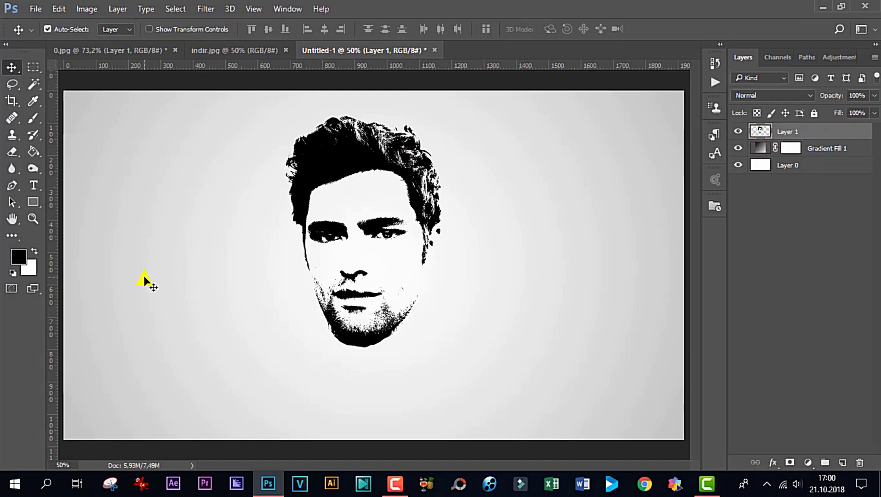
- Select the whole indir.jpg galaxy image and drag it into Untitled-1 as Layer 2
left_click(216, 48)
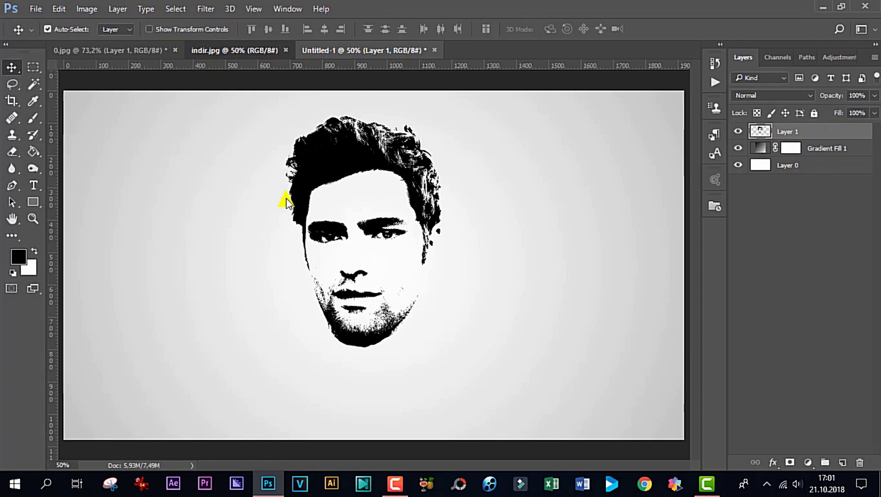
scroll(278, 173, "down", 2)
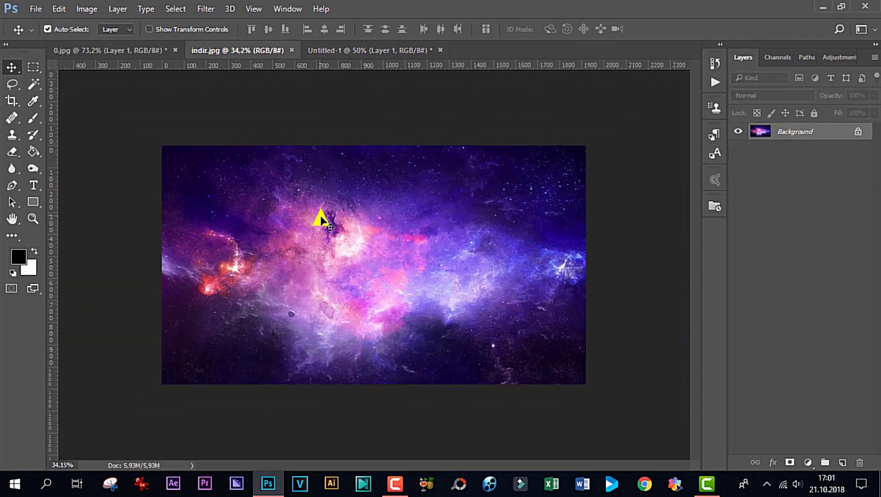
key("ctrl+a")
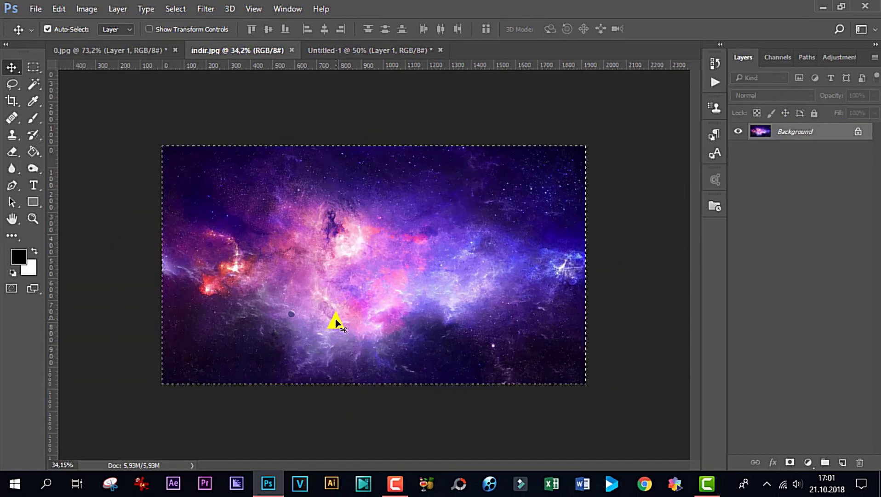
key("ctrl")
left_click_drag(397, 254, 363, 49)
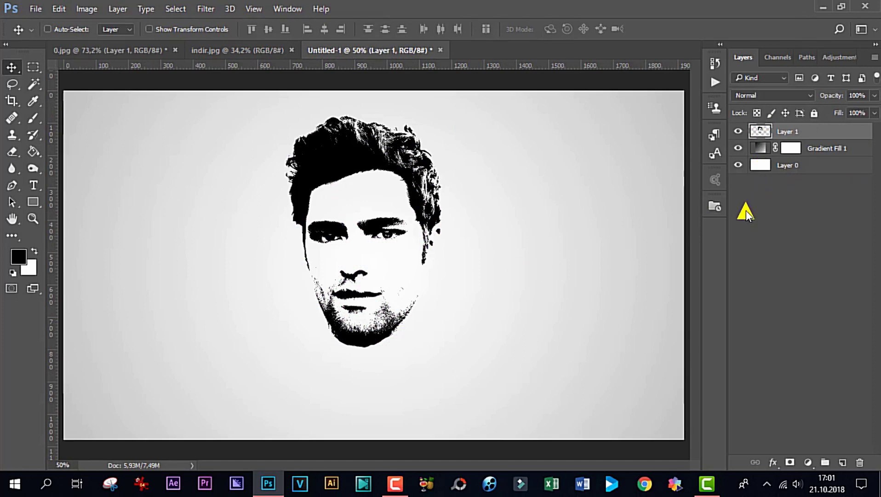
left_click_drag(745, 211, 744, 210)
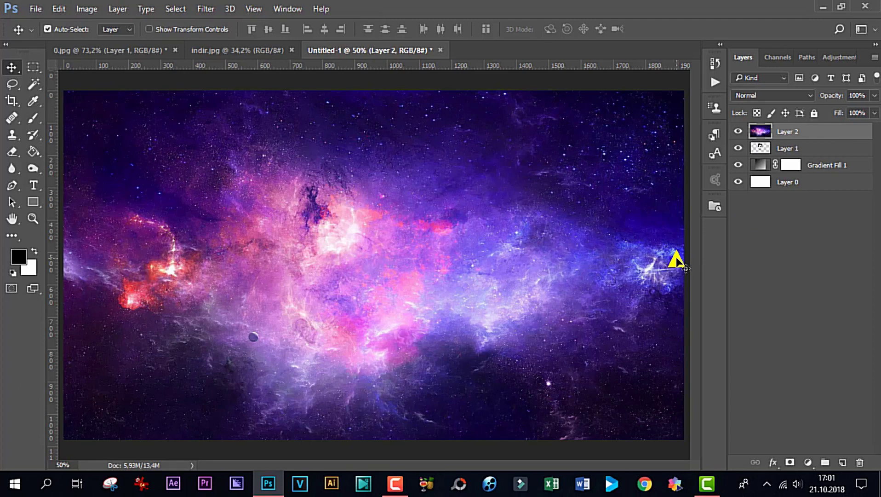
- Free Transform the galaxy layer larger so it covers the whole canvas
scroll(443, 226, "down", 2)
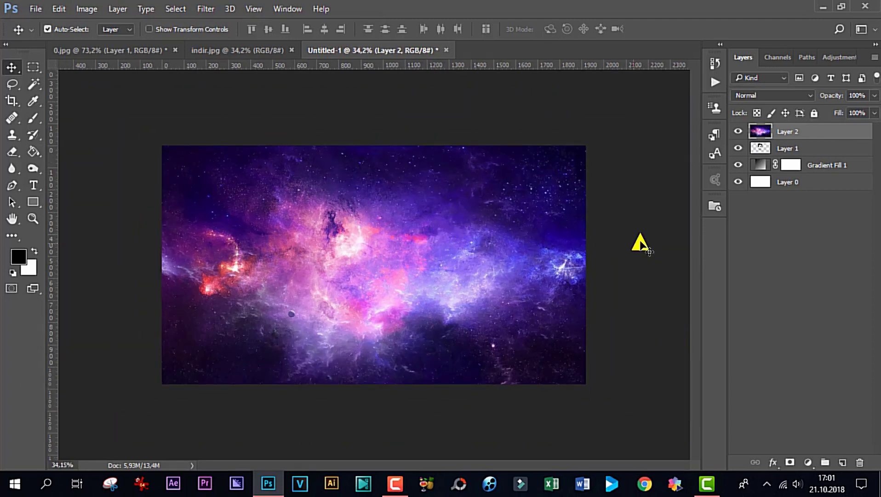
key("ctrl+t")
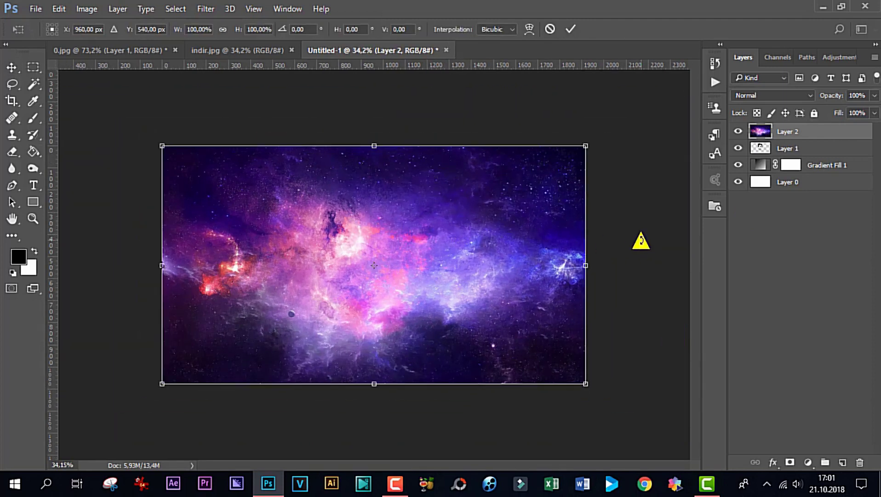
left_click_drag(157, 147, 50, 97)
mouse_move(242, 209)
left_mouse_down()
mouse_move(290, 277)
mouse_move(272, 252)
left_mouse_up()
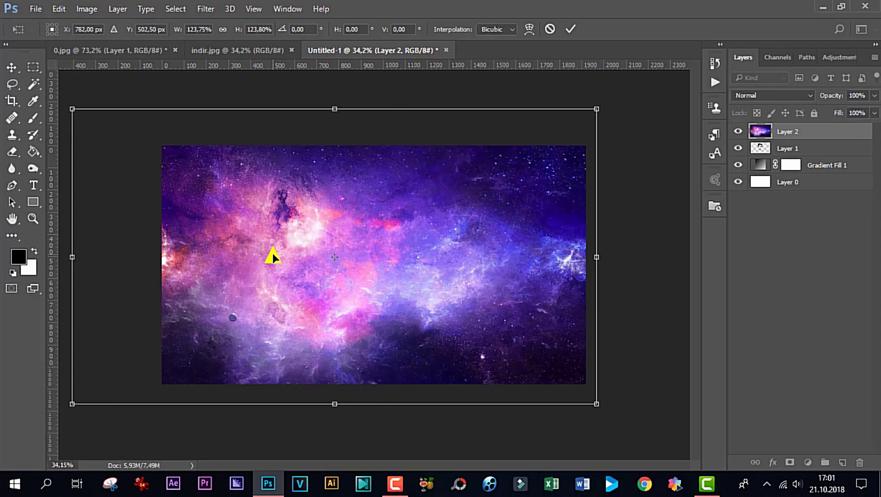
key("Return")
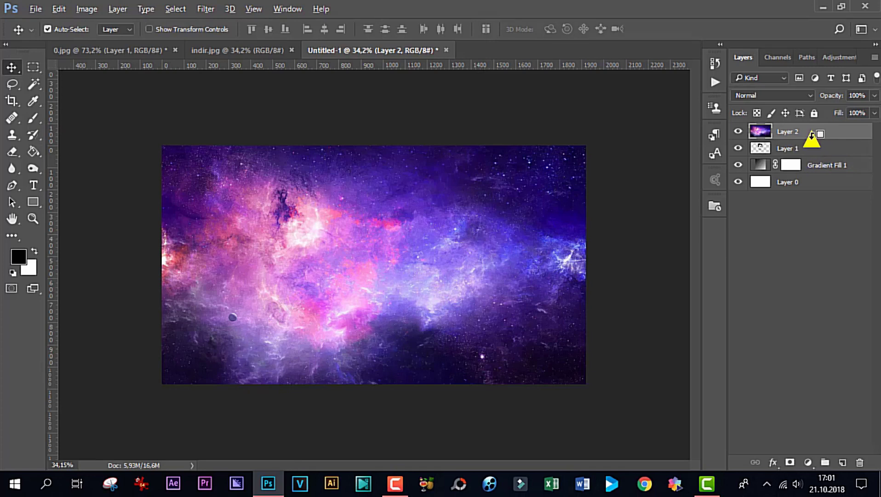
- Clip the galaxy Layer 2 to the face Layer 1 with a clipping mask
left_click_drag(793, 148, 792, 137)
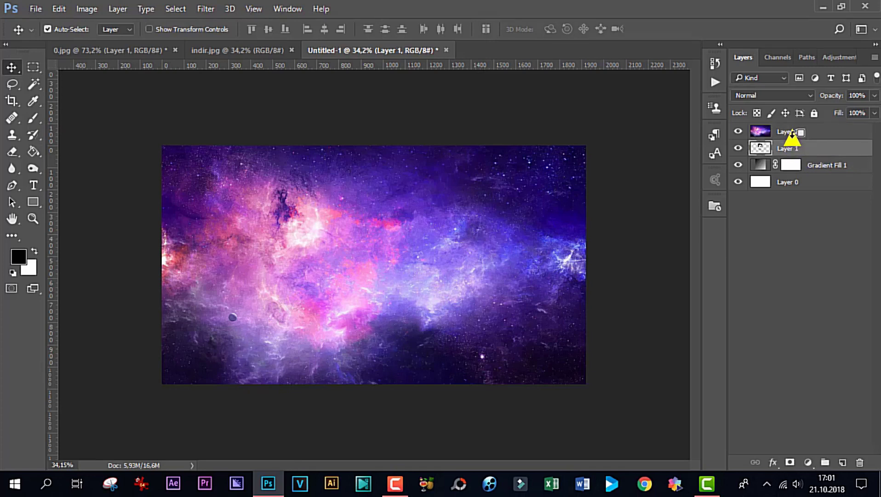
left_click(793, 136, "alt")
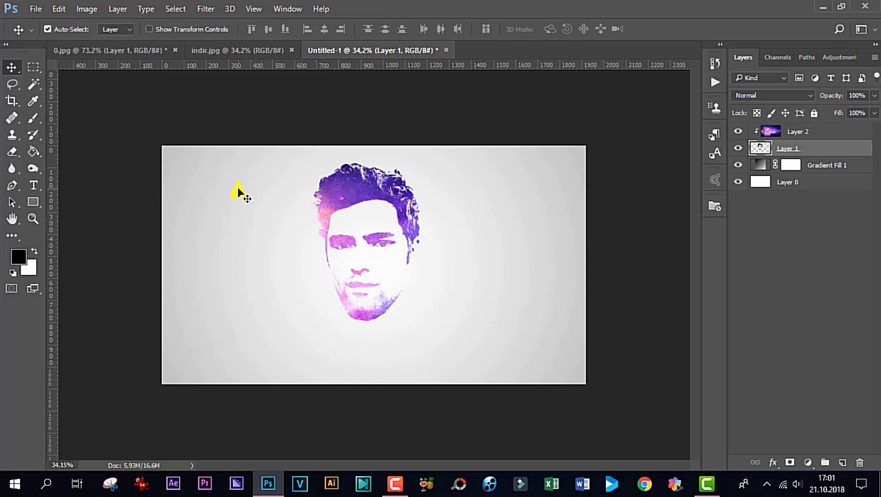
left_click(795, 131)
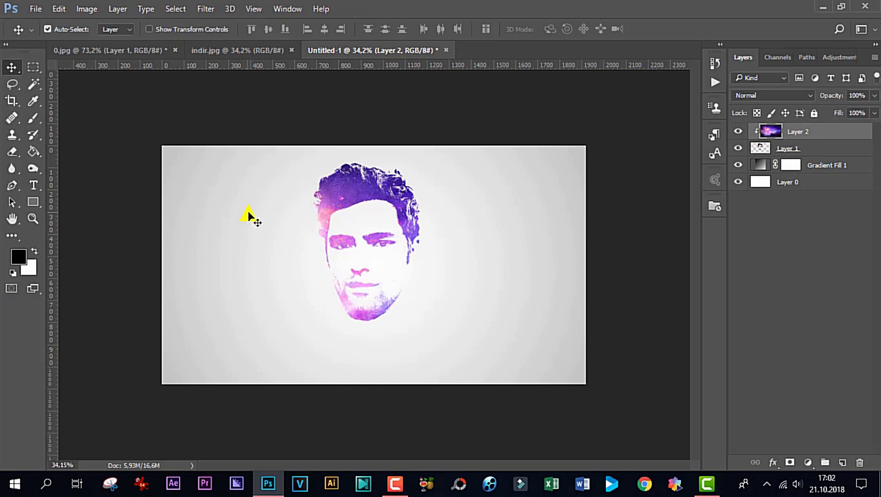
- Nudge galaxy Layer 2 up and down to reposition the texture inside the face
left_click_drag(336, 215, 424, 225)
left_click(828, 133)
key("Up")
key("Up")
key("Up")
key("Up")
key("Up")
key("Down")
key("Down")
key("Down")
key("Down")
key("Down")
key("Down")
key("Up")
key("Up")
key("Down")
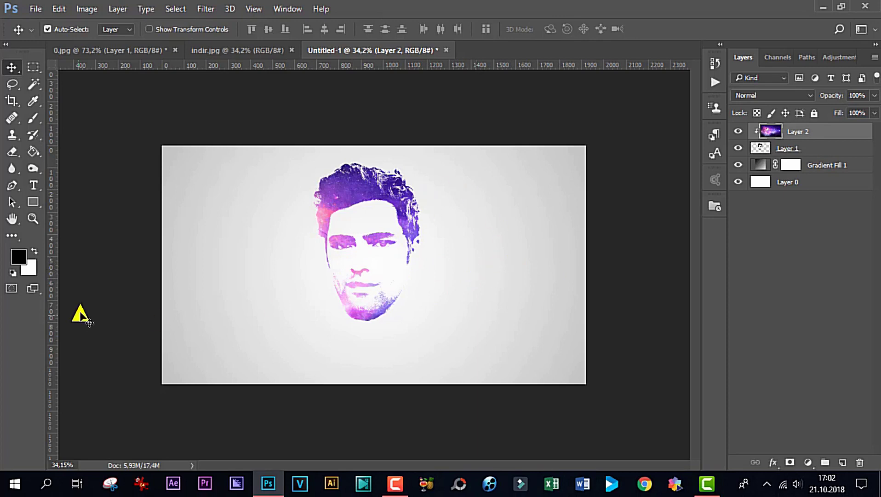
- Add bold 'PRO DERSLER' text below the face
left_click(33, 185)
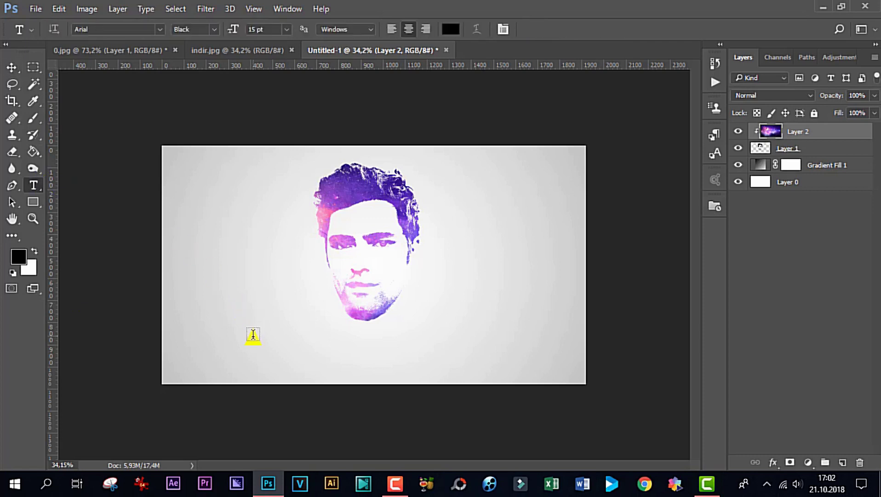
left_click(253, 334)
type("P")
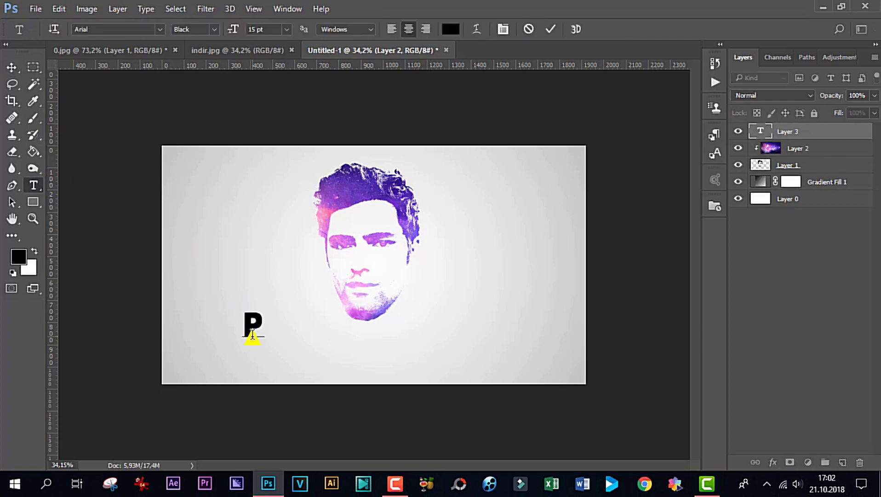
type("RO DERSLER")
left_click(11, 67)
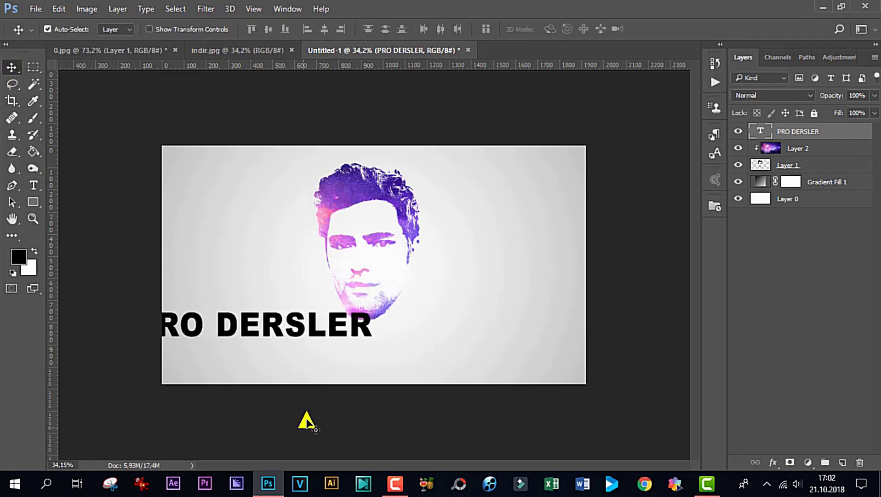
- Centre the text beneath the face and paste the galaxy as new Layer 3
left_click_drag(242, 325, 379, 349)
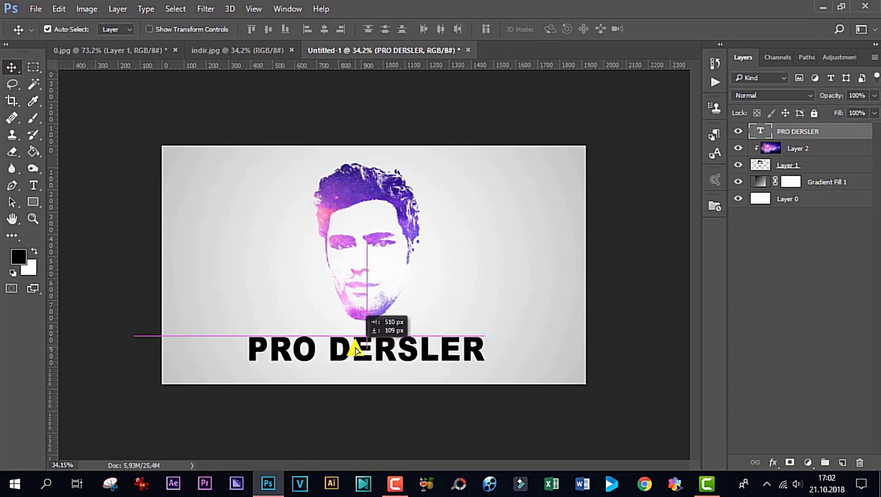
left_click_drag(355, 348, 356, 349)
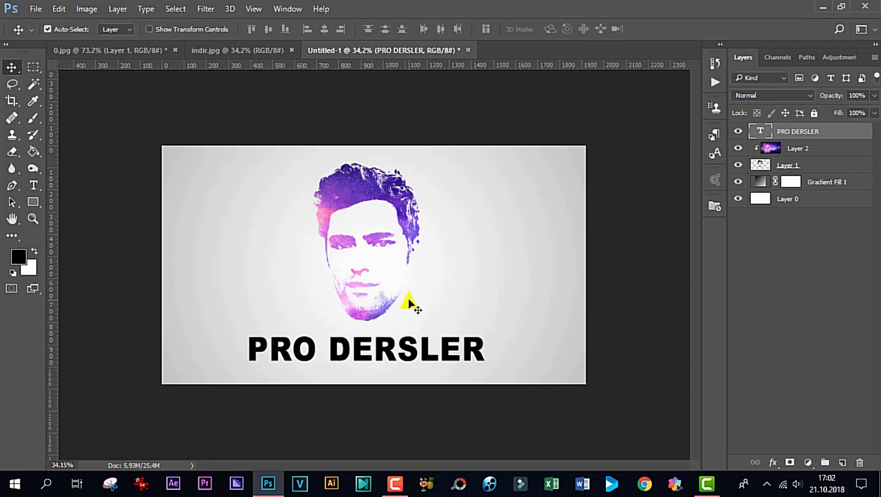
key("ctrl")
key("ctrl+v")
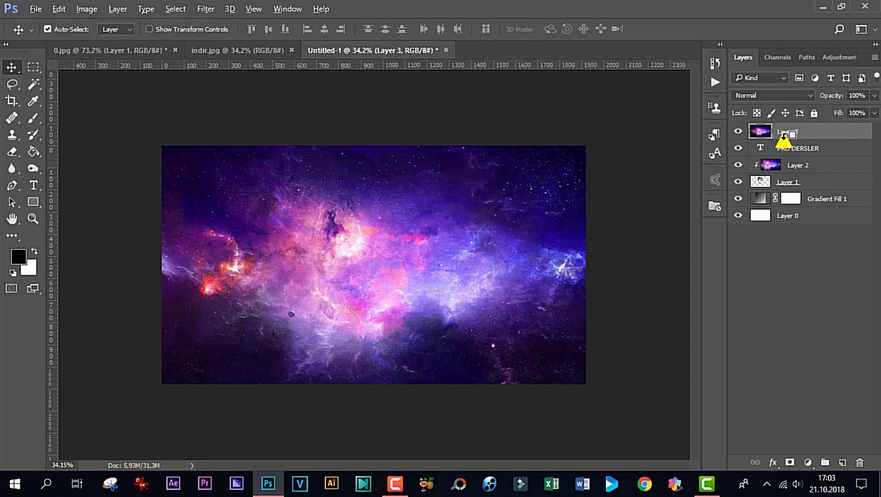
- Clip galaxy Layer 3 to the PRO DERSLER text layer so only the letters show it
left_click(784, 139, "alt")
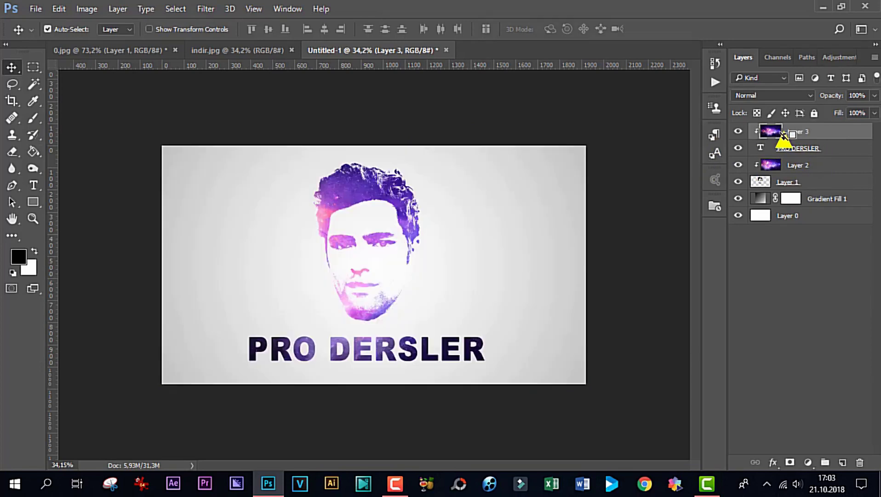